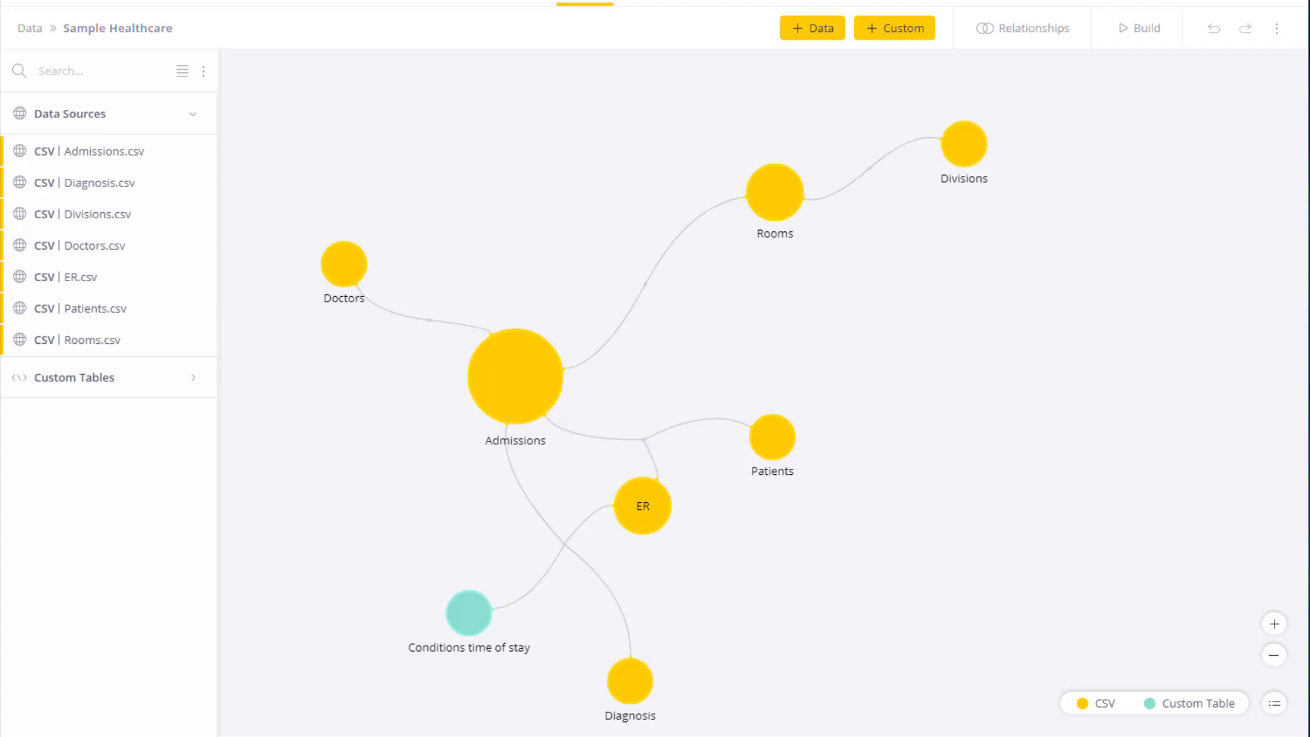
Select the Doctors table to show its columns and bring up its actions menu.
{"action": "left_click", "coordinate": [339, 270]}
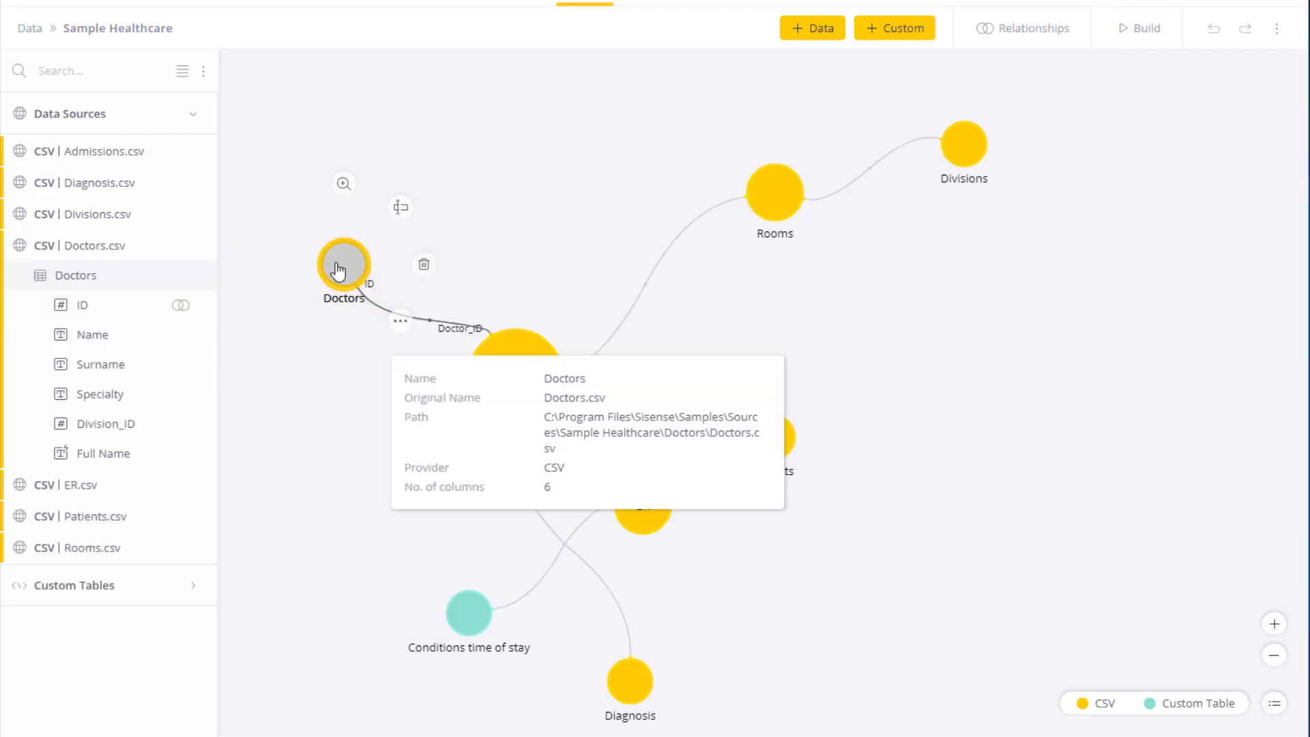
{"action": "left_click", "coordinate": [401, 323]}
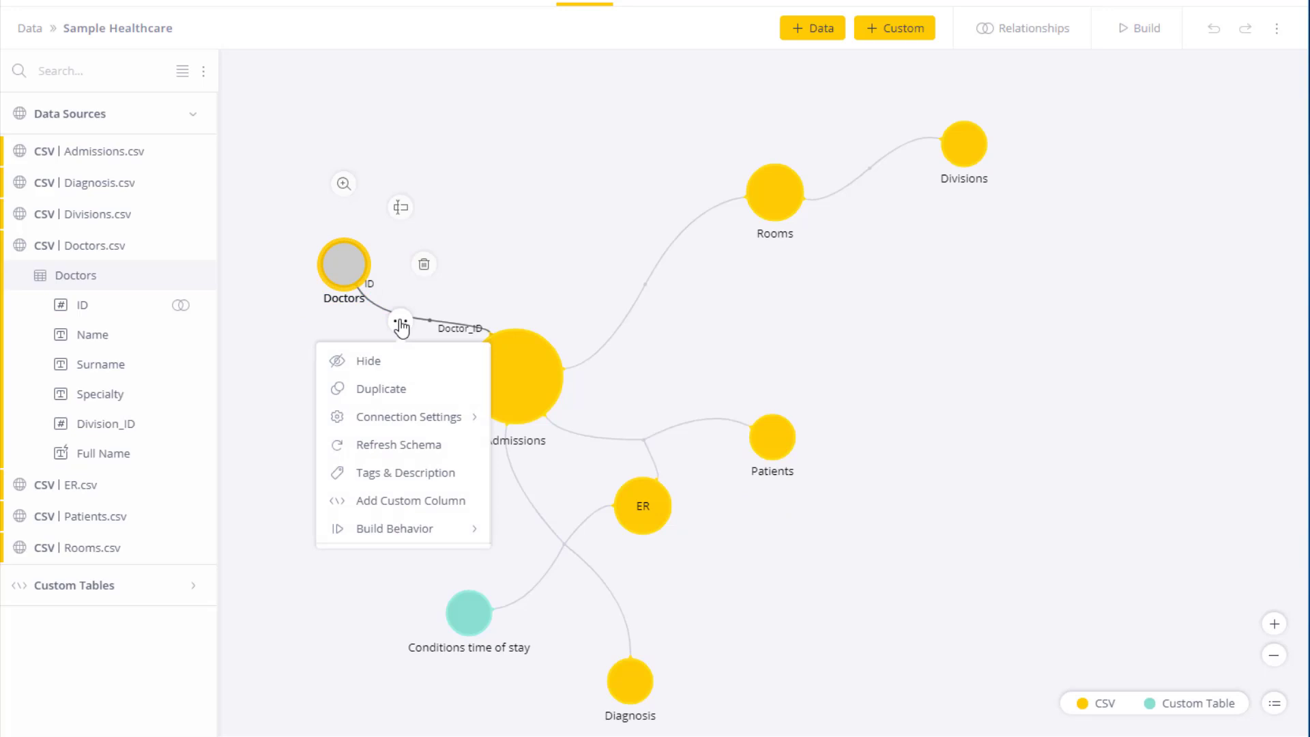
{"action": "left_click", "coordinate": [445, 501]}
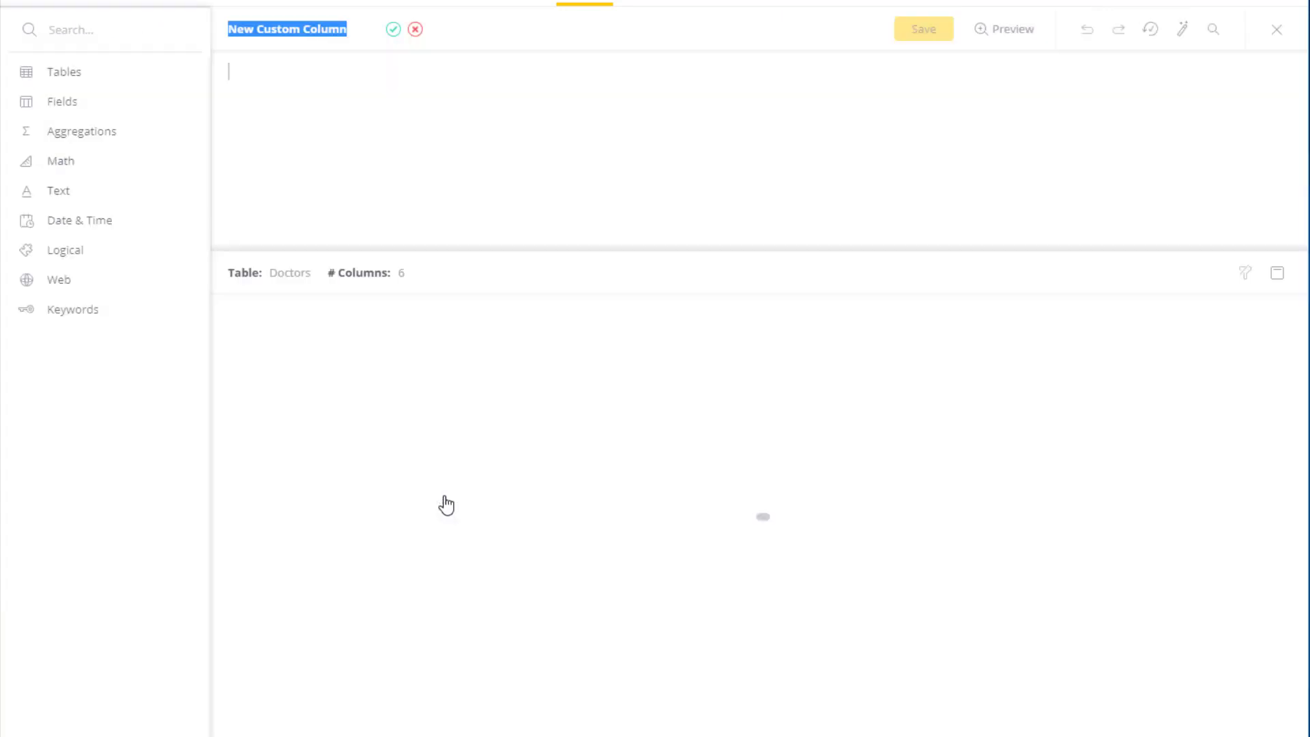
{"action": "left_click", "coordinate": [229, 72]}
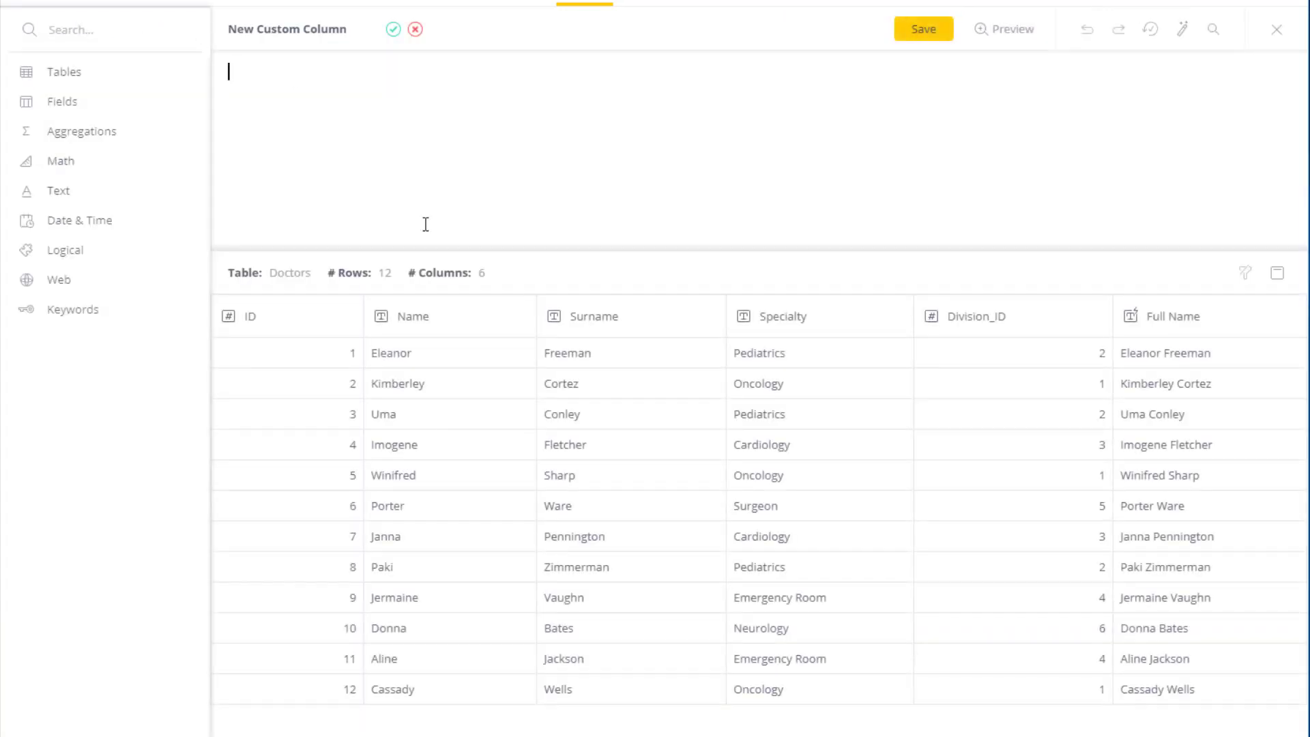
{"action": "left_click", "coordinate": [81, 144]}
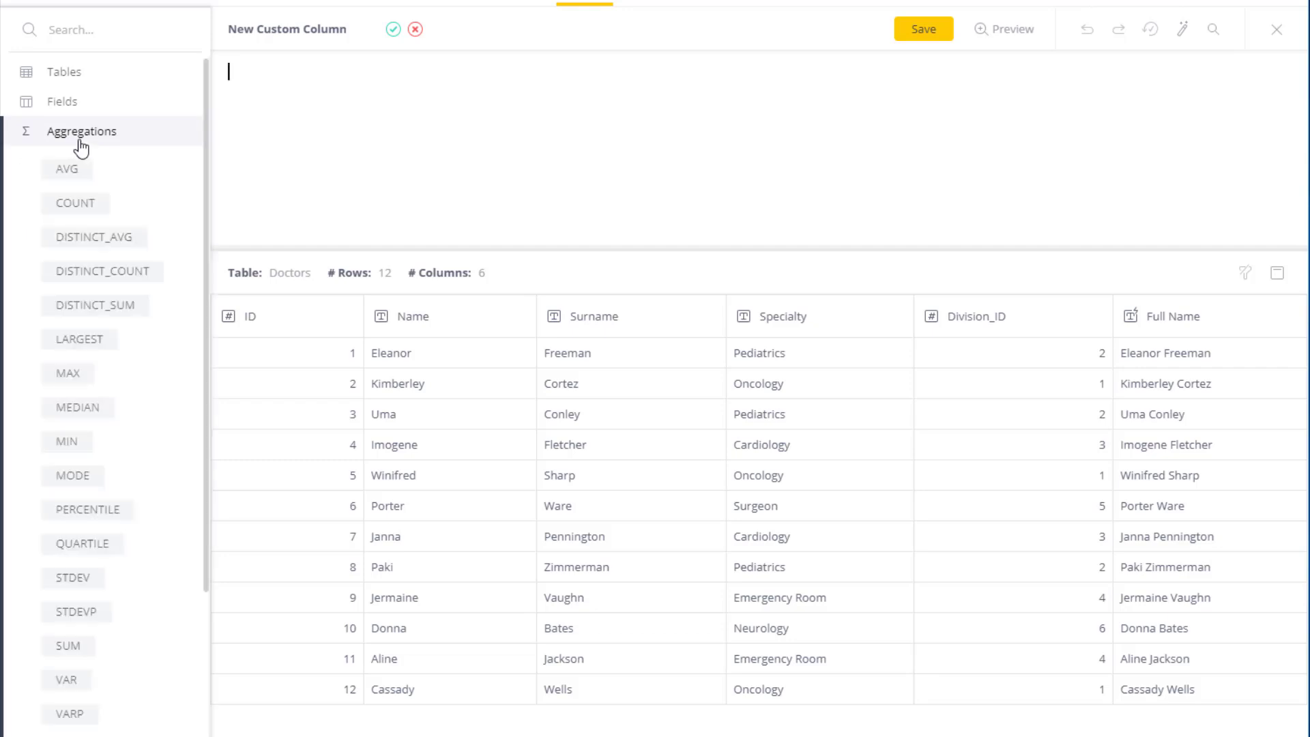
{"action": "left_click", "coordinate": [80, 144]}
{"action": "left_click", "coordinate": [62, 167]}
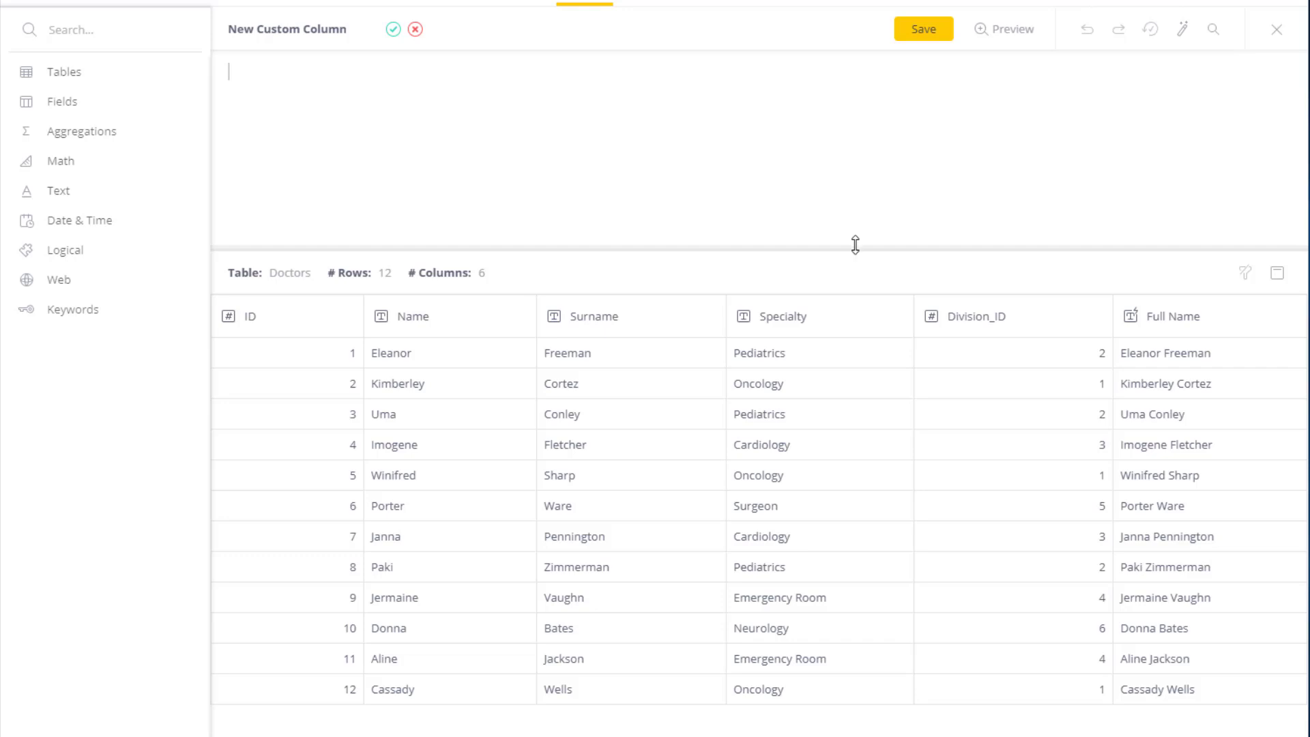
Set the custom column formula to Upper([Specialty]) and preview the uppercase specialties.
{"action": "left_click", "coordinate": [57, 195]}
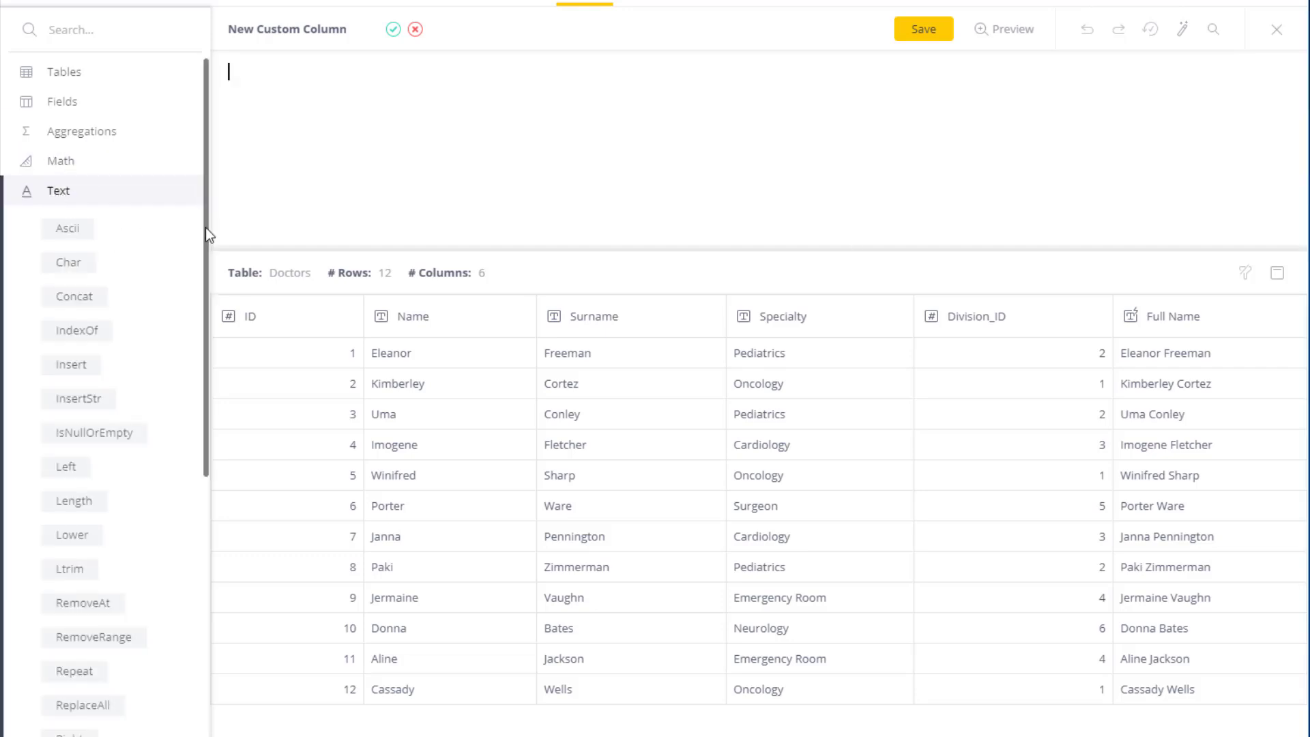
{"action": "left_click_drag", "start_coordinate": [206, 227], "coordinate": [195, 401]}
{"action": "scroll", "coordinate": [123, 511], "scroll_direction": "down", "scroll_amount": 2}
{"action": "left_click", "coordinate": [67, 620]}
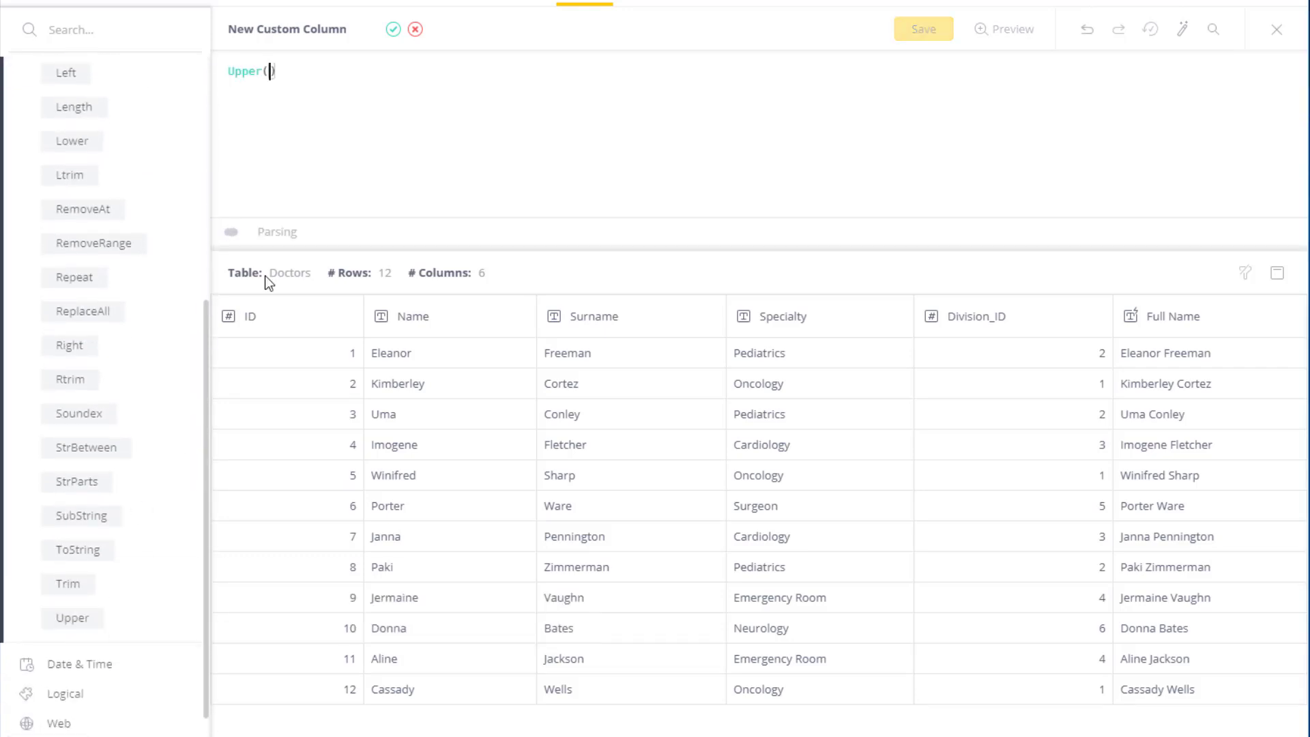
{"action": "scroll", "coordinate": [198, 107], "scroll_direction": "up", "scroll_amount": 5}
{"action": "left_click", "coordinate": [67, 101]}
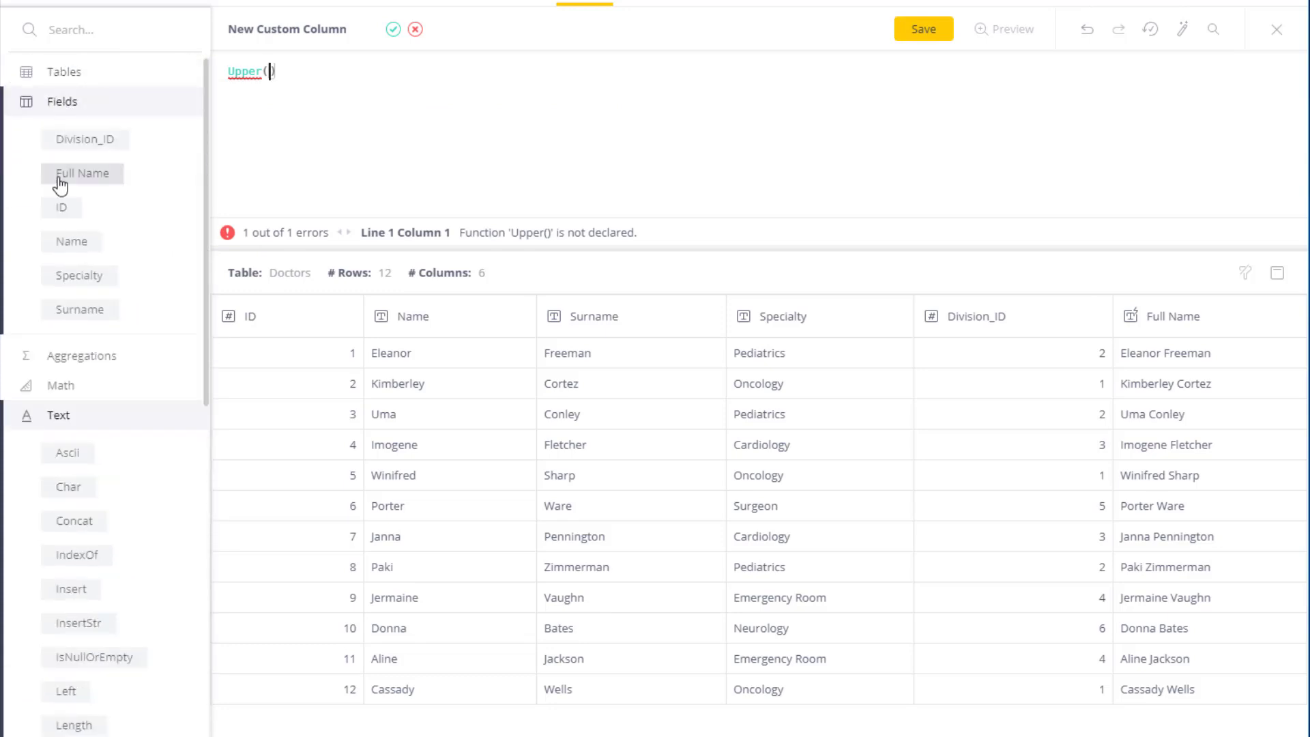
{"action": "left_click", "coordinate": [82, 277]}
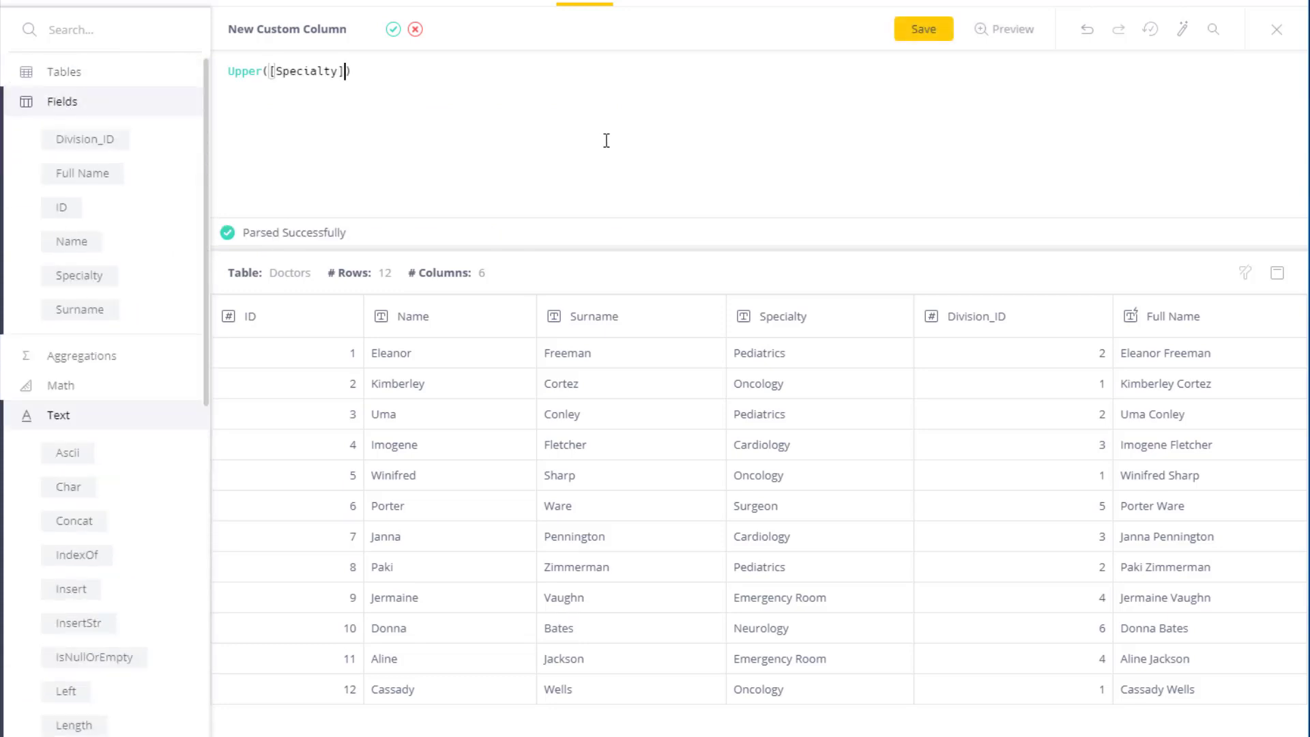
{"action": "left_click", "coordinate": [1033, 41]}
{"action": "left_click_drag", "start_coordinate": [876, 713], "coordinate": [1050, 711]}
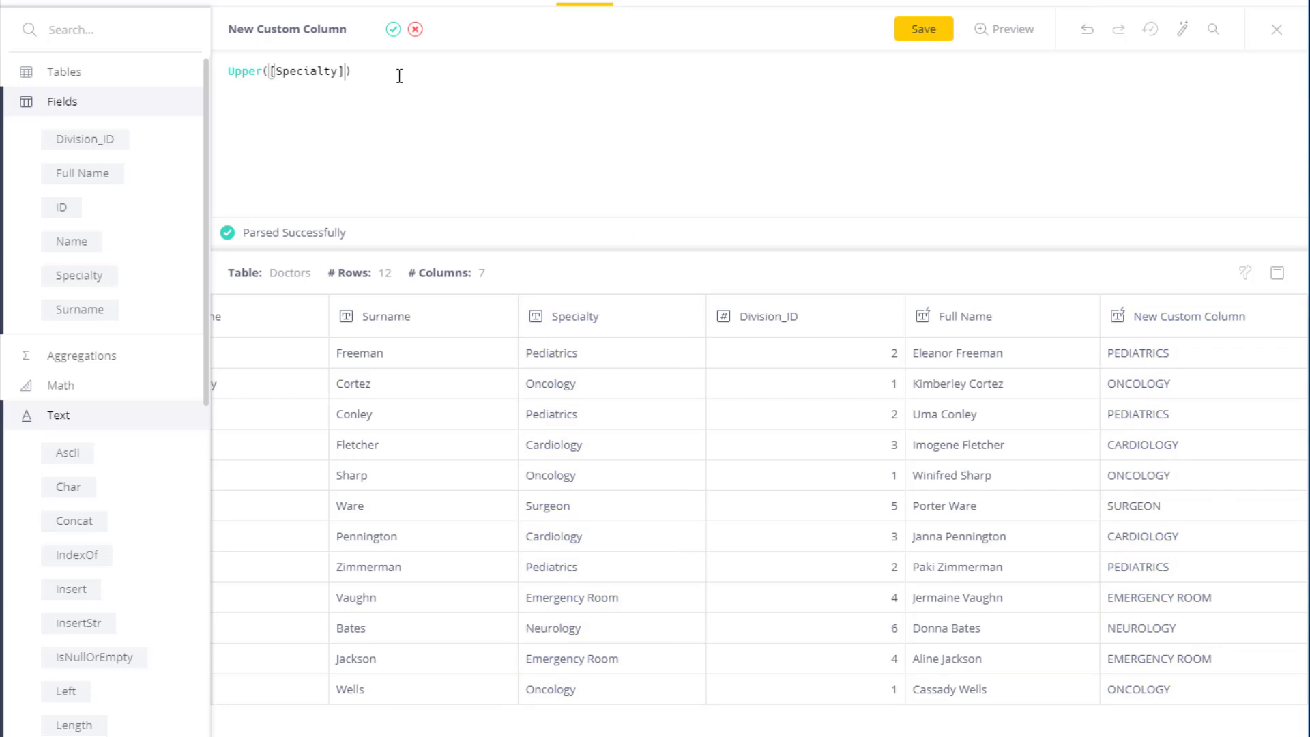
Replace the Upper([Specialty]) formula with an empty StrParts() function call.
{"action": "mouse_move", "coordinate": [400, 76]}
{"action": "left_mouse_down"}
{"action": "mouse_move", "coordinate": [206, 74]}
{"action": "mouse_move", "coordinate": [202, 390]}
{"action": "left_mouse_up"}
{"action": "left_click", "coordinate": [72, 502]}
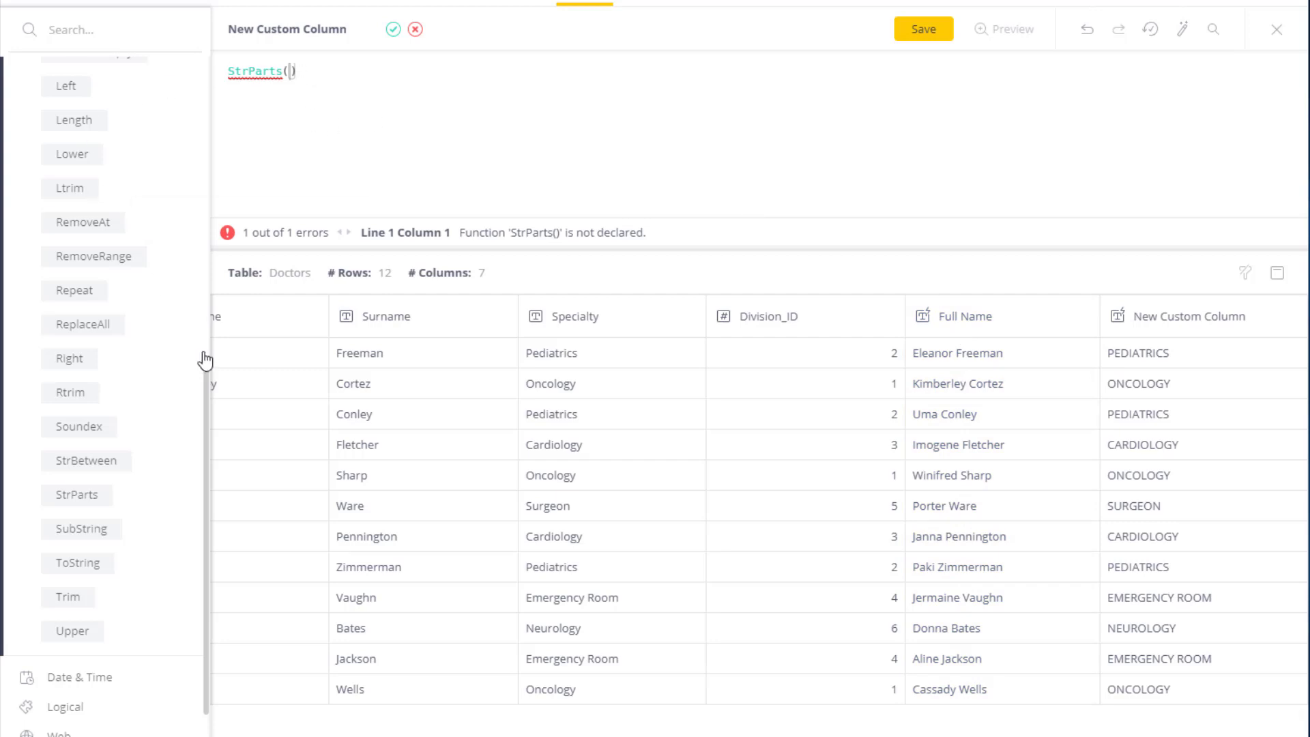
Build StrParts([Full Name], ' ', 1), preview it, then change the part to 2 for surnames.
{"action": "mouse_move", "coordinate": [205, 359]}
{"action": "left_mouse_down"}
{"action": "mouse_move", "coordinate": [208, 214]}
{"action": "mouse_move", "coordinate": [147, 56]}
{"action": "left_mouse_up"}
{"action": "left_click", "coordinate": [87, 179]}
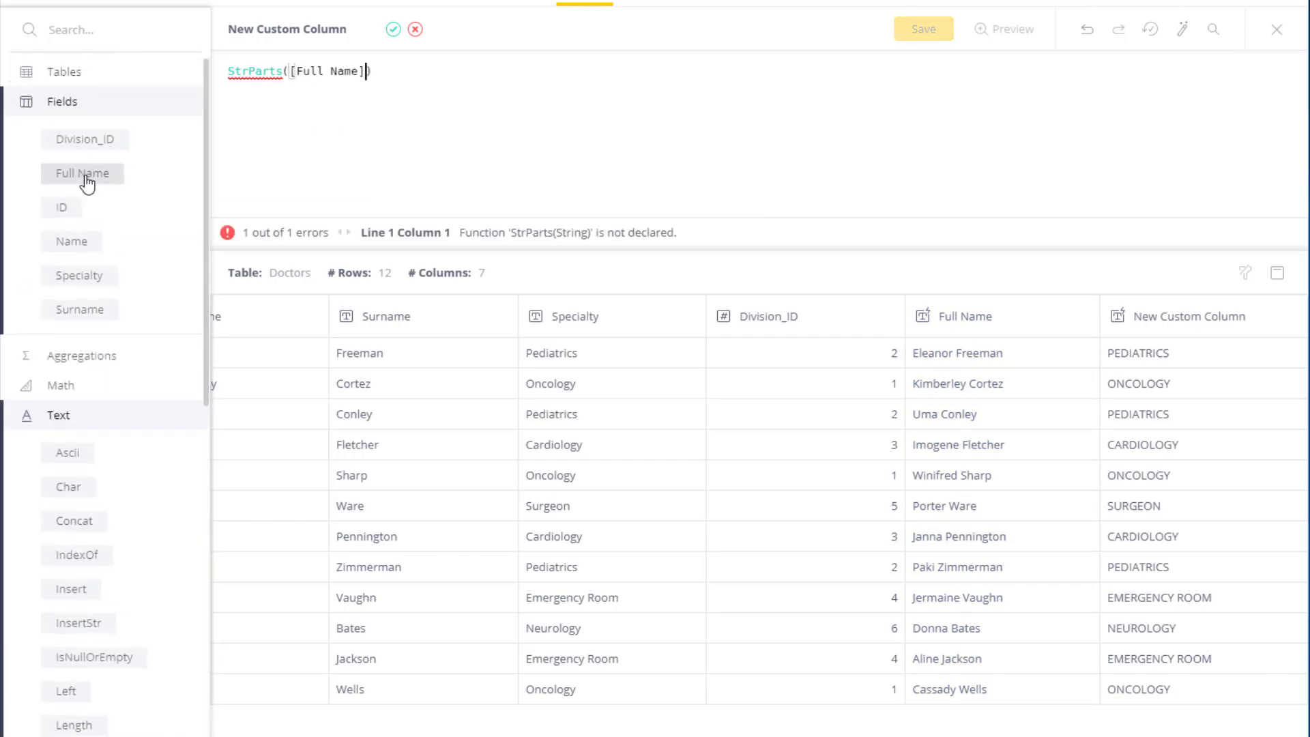
{"action": "type", "text": ", ' '"}
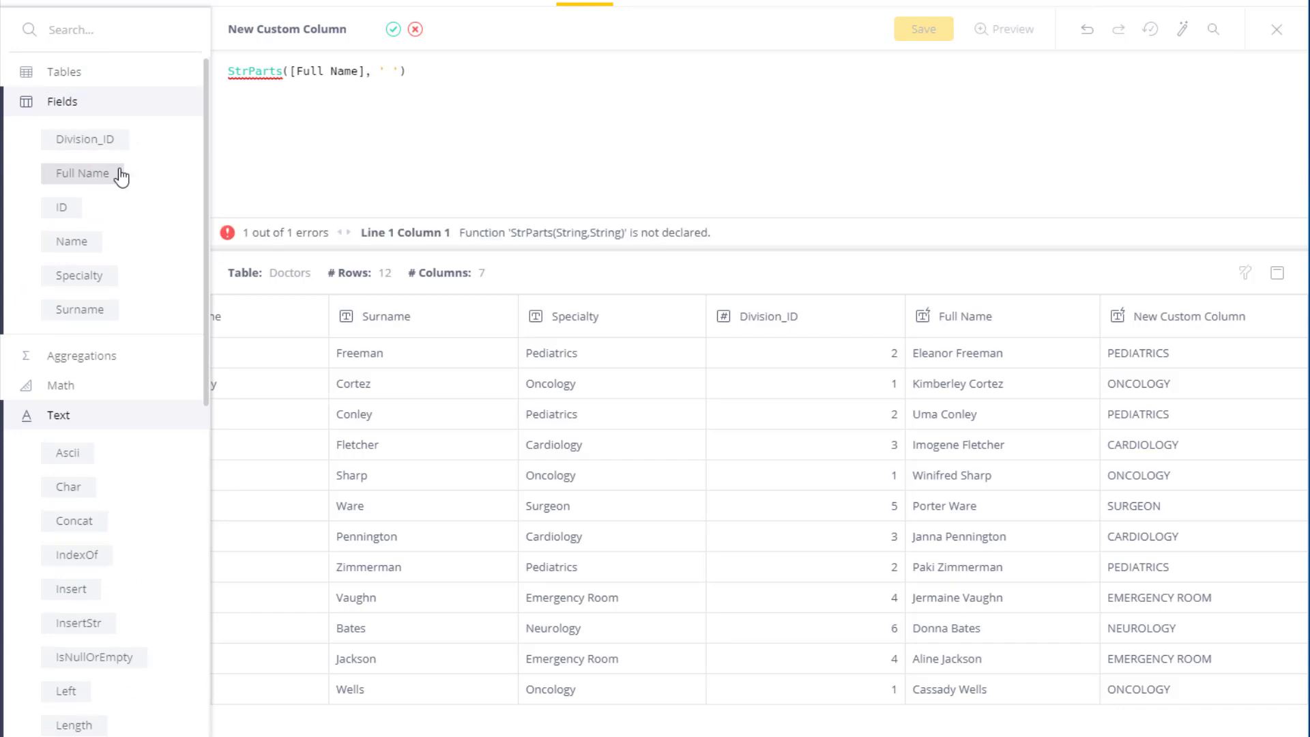
{"action": "type", "text": ", 1"}
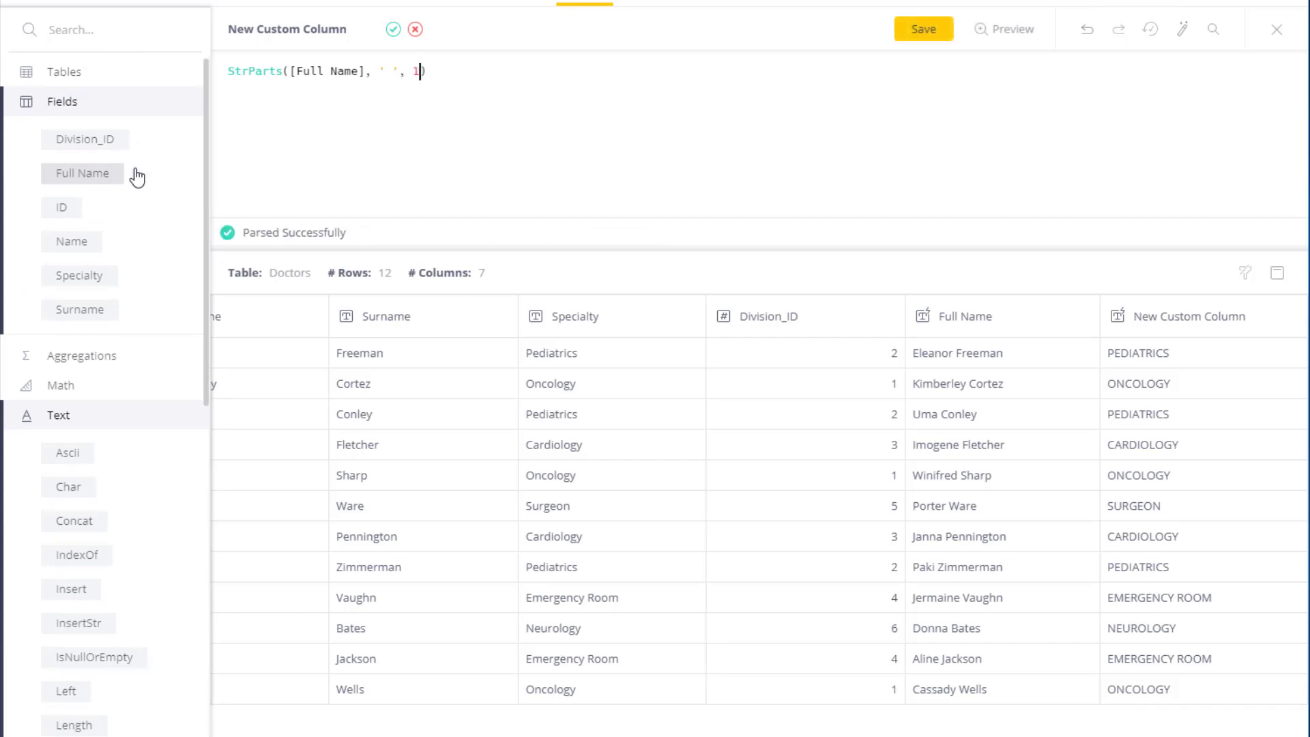
{"action": "left_click", "coordinate": [1013, 31]}
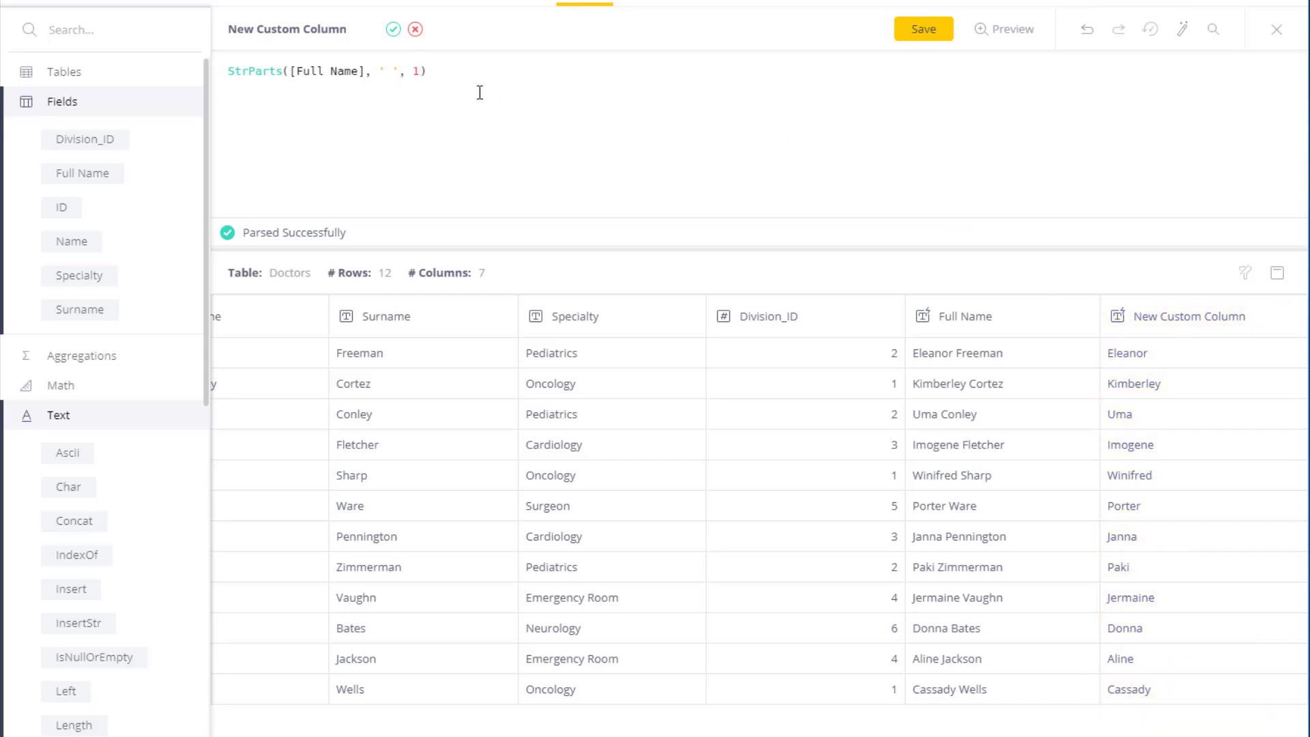
{"action": "key", "text": "BackSpace"}
{"action": "type", "text": "2"}
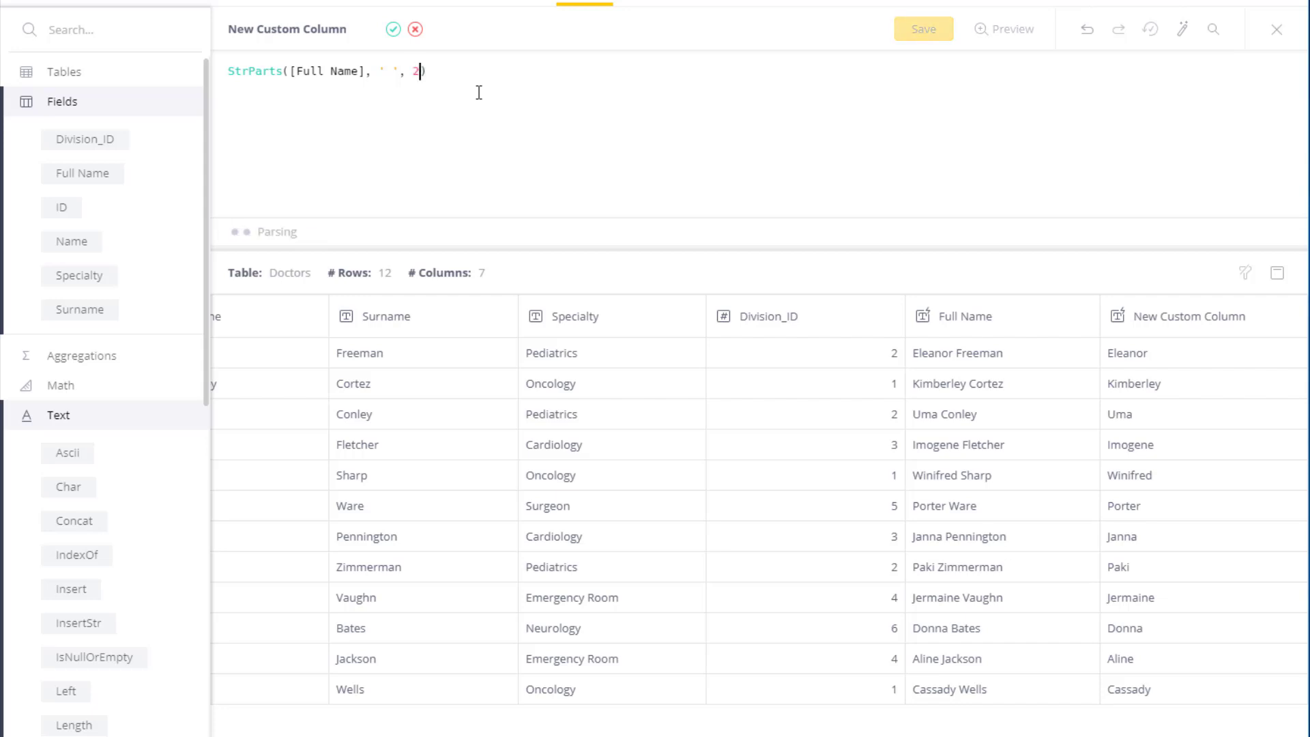
{"action": "left_click", "coordinate": [1018, 32]}
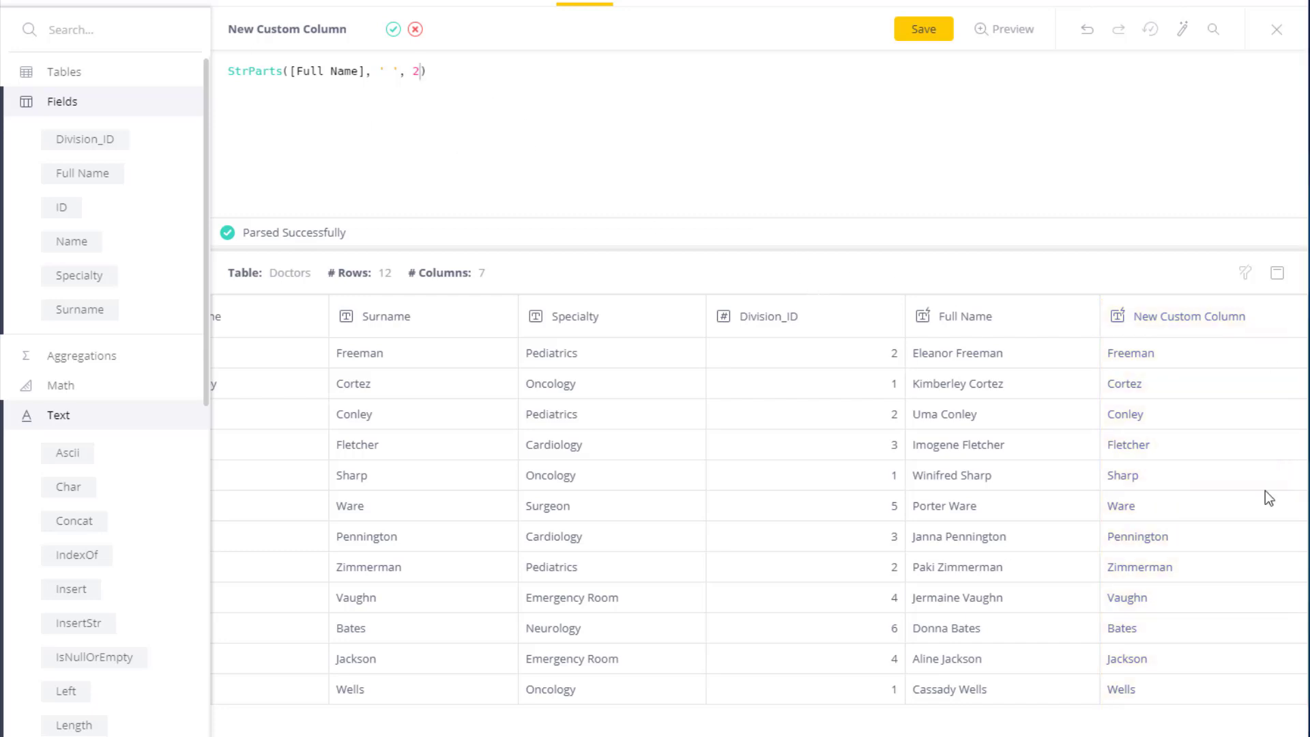
Select and delete the entire StrParts([Full Name], ' ', 2) formula.
{"action": "left_click_drag", "start_coordinate": [430, 71], "coordinate": [249, 64]}
{"action": "key", "text": "BackSpace"}
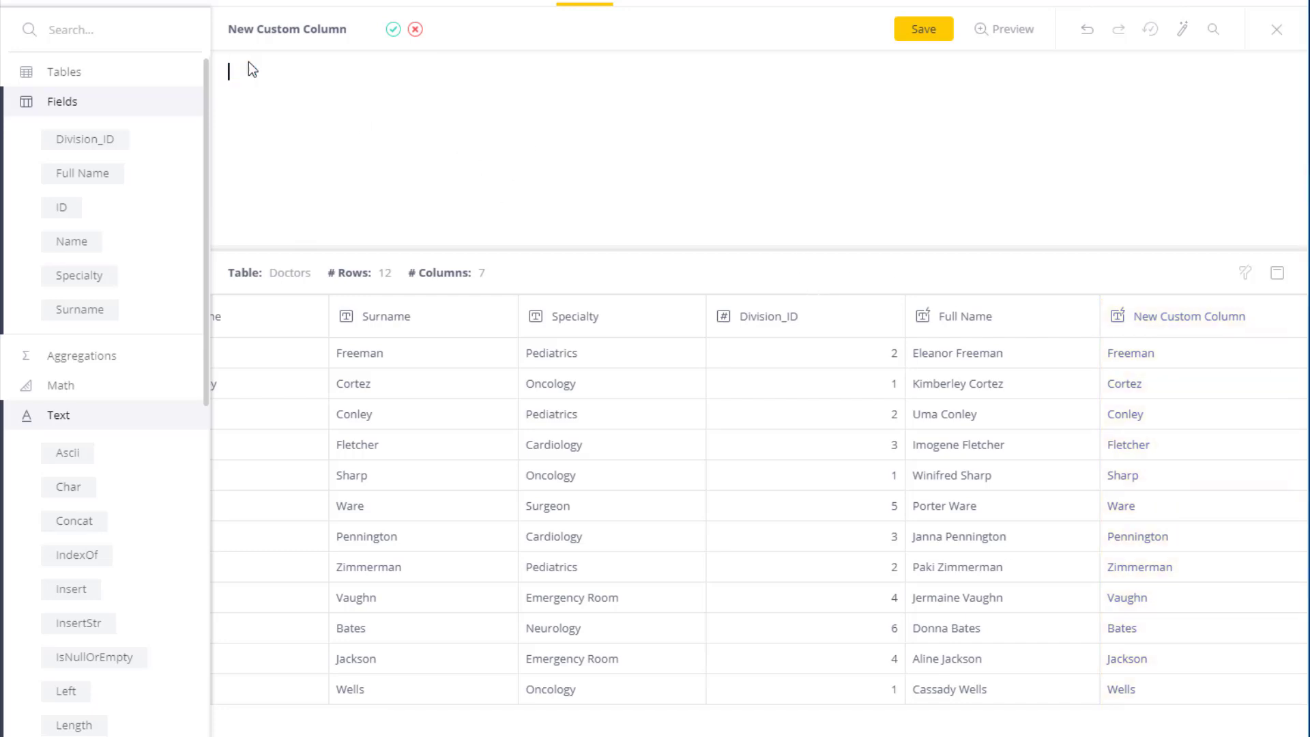
{"action": "left_click_drag", "start_coordinate": [204, 382], "coordinate": [200, 702]}
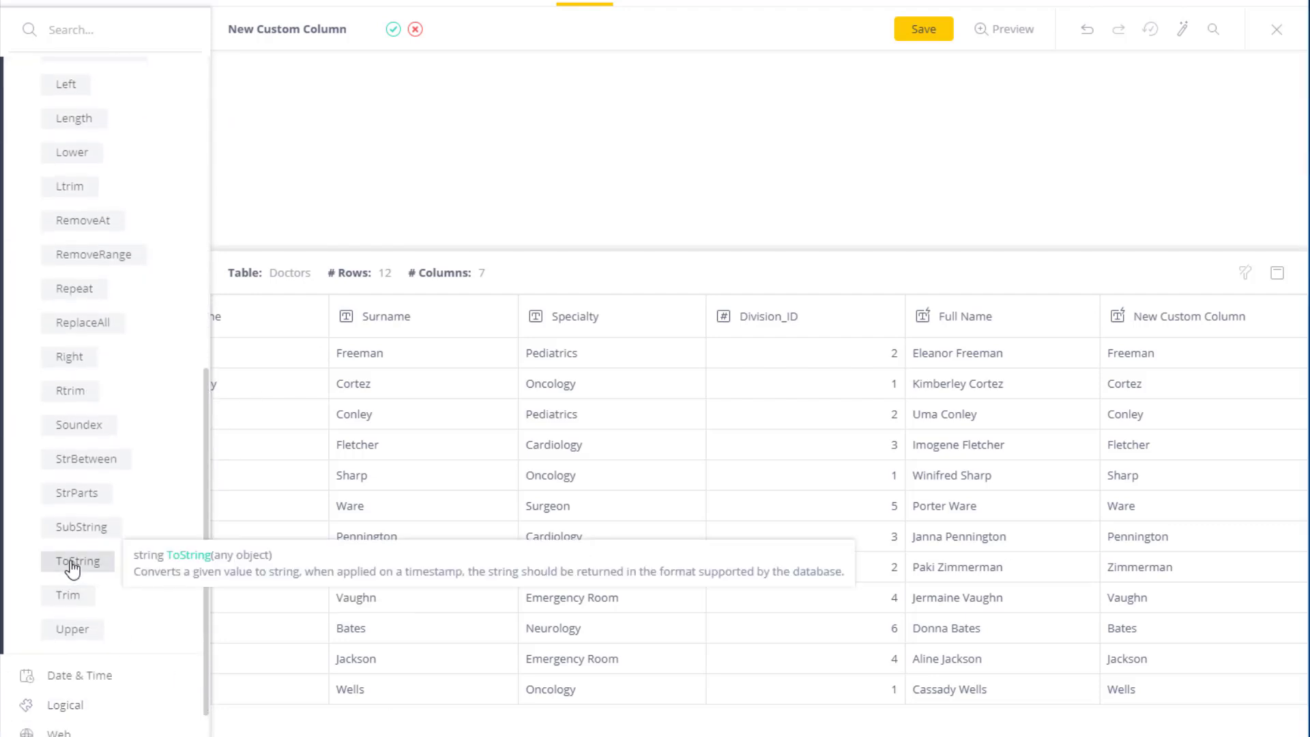